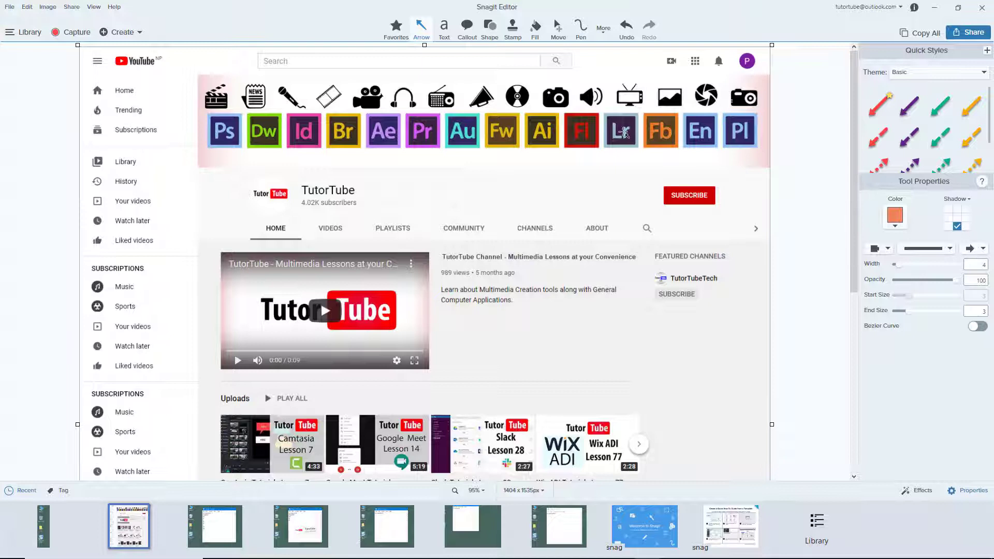
Draw a straight red line across the screenshot just below the app icons.
click(603, 31)
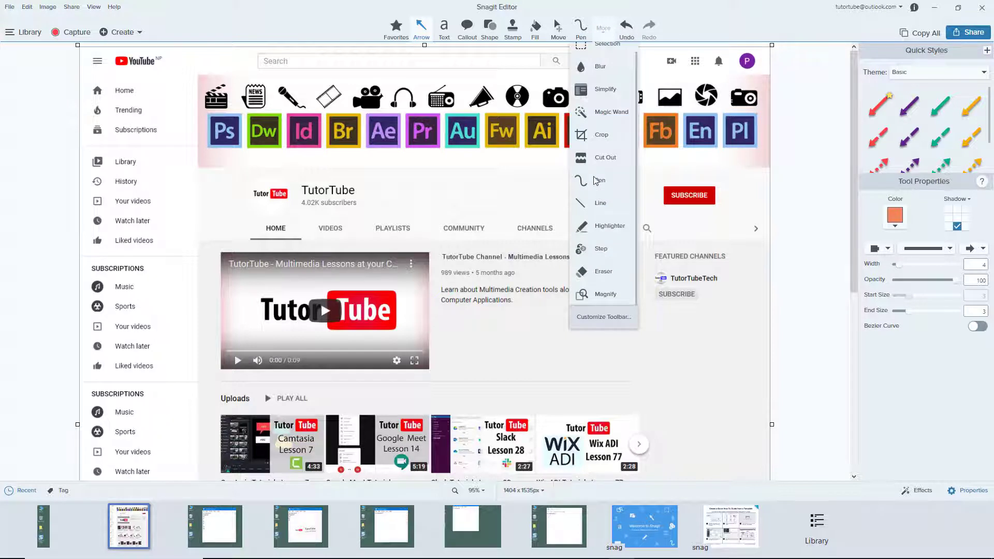
click(604, 204)
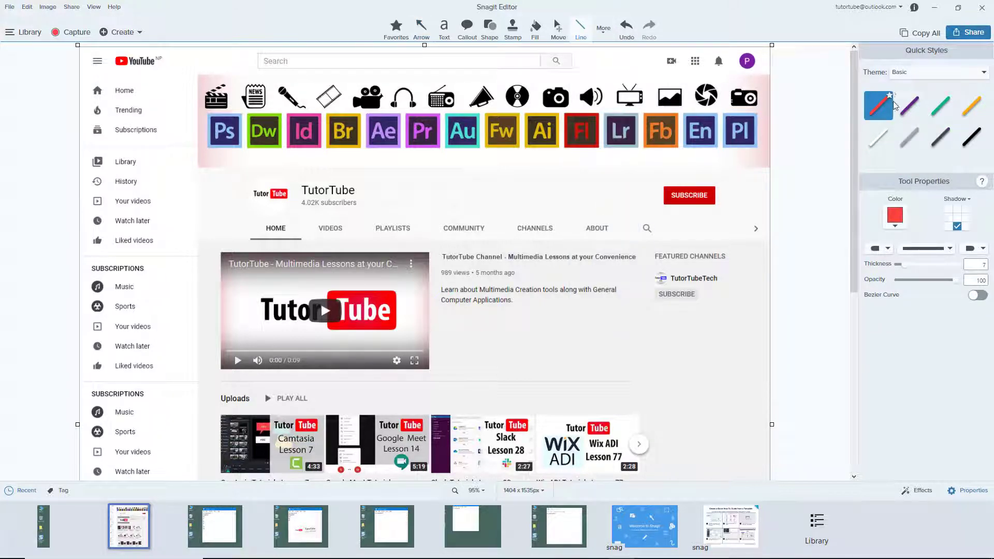
drag(245, 161, 534, 184)
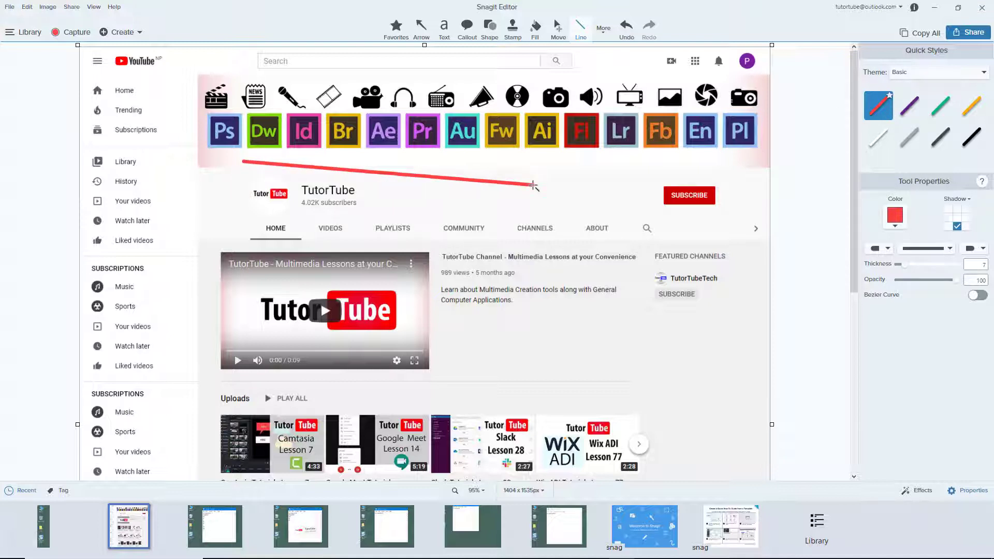
Set arrowheads on both line ends and thickness 17, then select the red line.
click(887, 250)
click(882, 326)
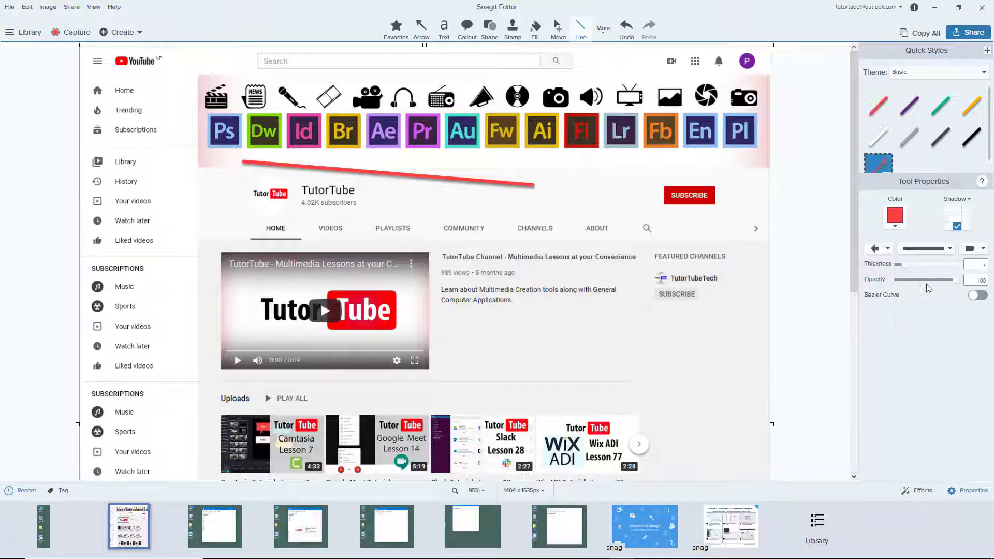
click(984, 249)
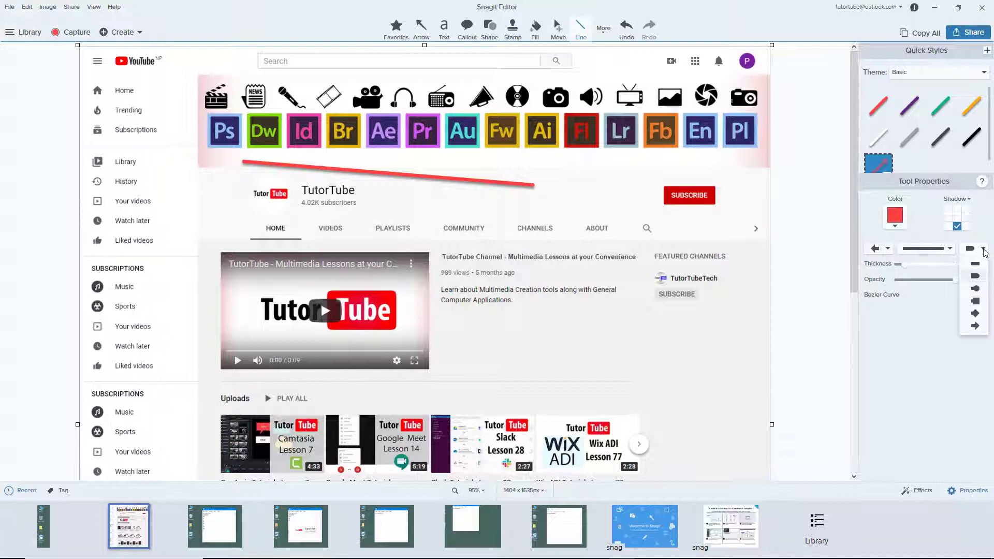
click(976, 326)
mouse_move(908, 269)
mouse_down()
mouse_move(918, 270)
mouse_move(904, 286)
mouse_up()
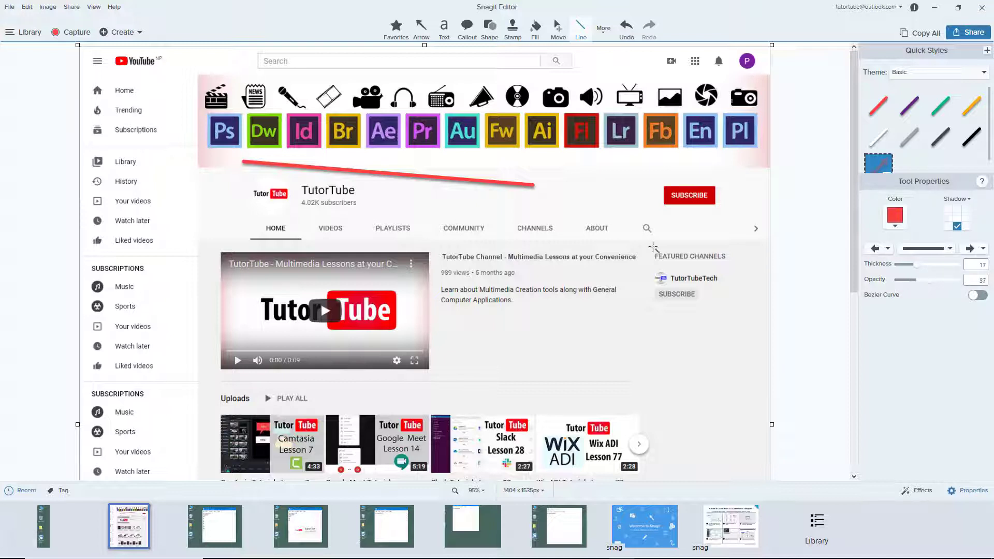
click(492, 182)
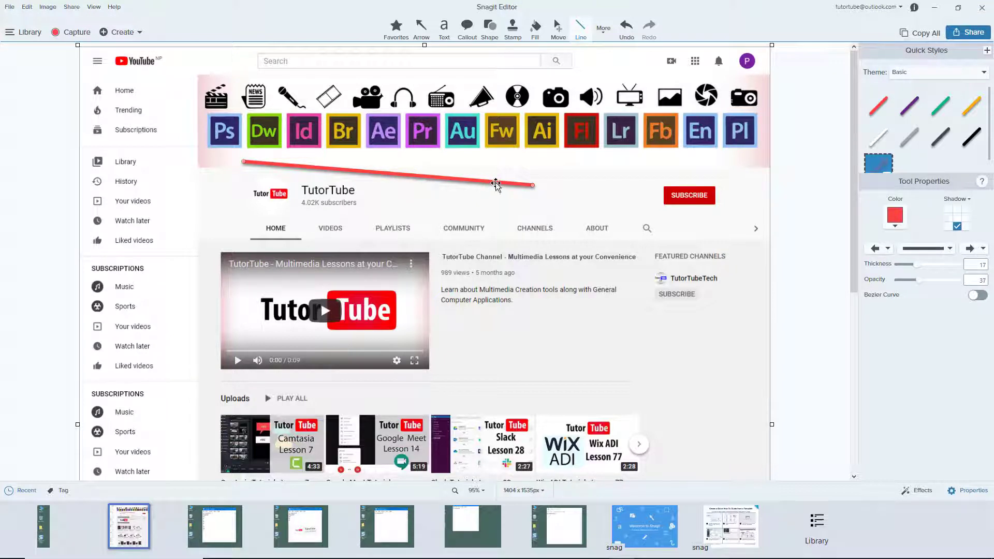
Give the line arrowheads at both ends, a dotted style and thickness 15.
click(883, 249)
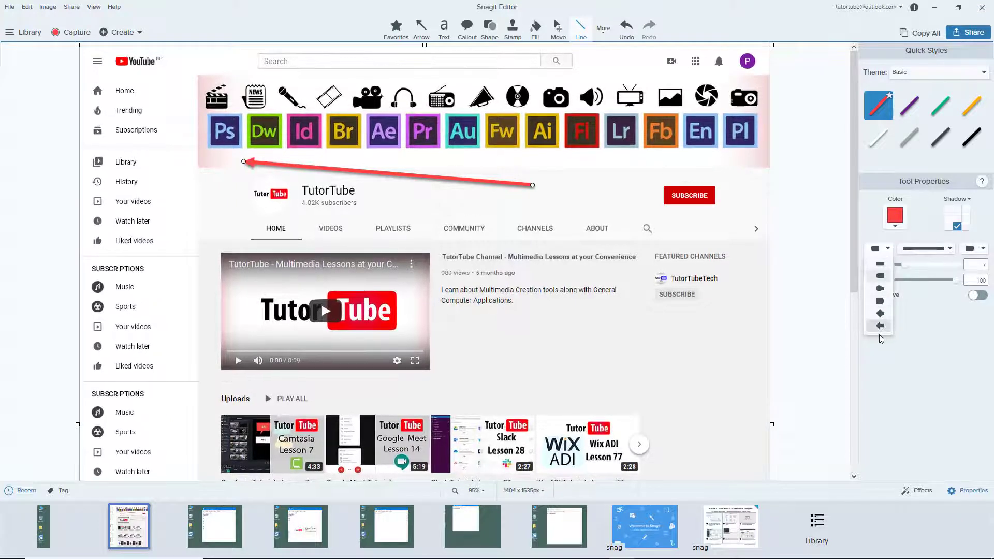
click(887, 249)
click(886, 328)
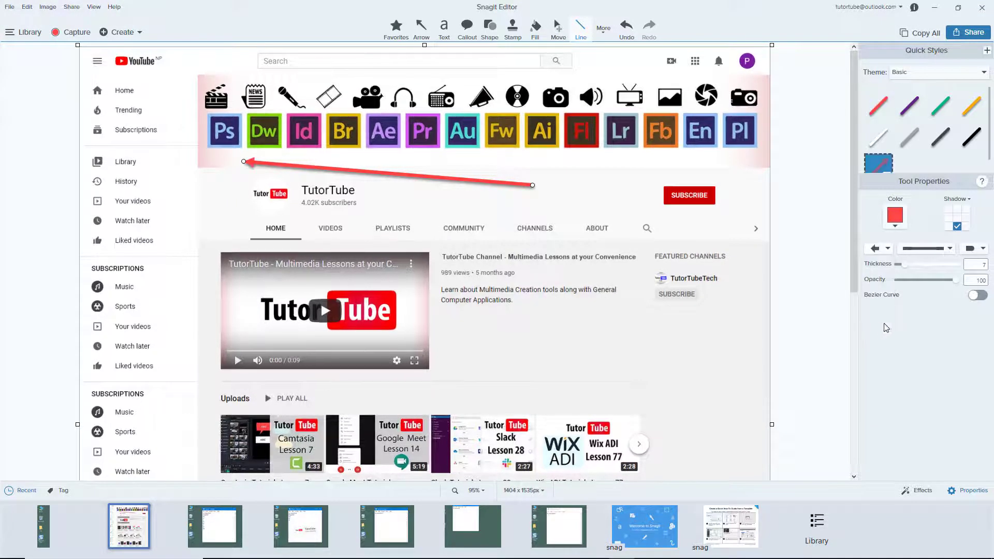
click(971, 250)
click(974, 327)
click(938, 249)
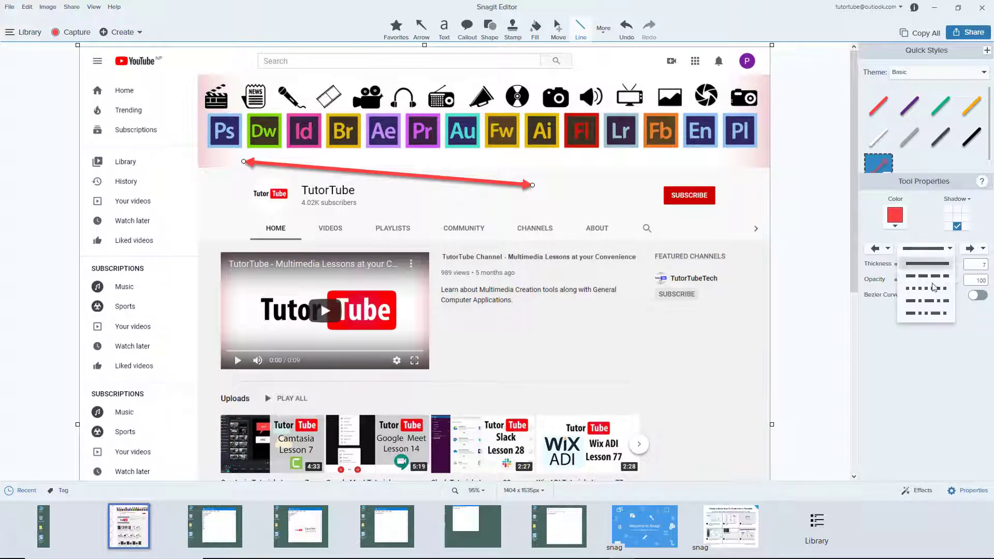
click(934, 287)
drag(907, 266, 940, 281)
Enable Bezier Curve and bend the arrow under TutorTube and up toward the Au and Fw icons.
click(977, 295)
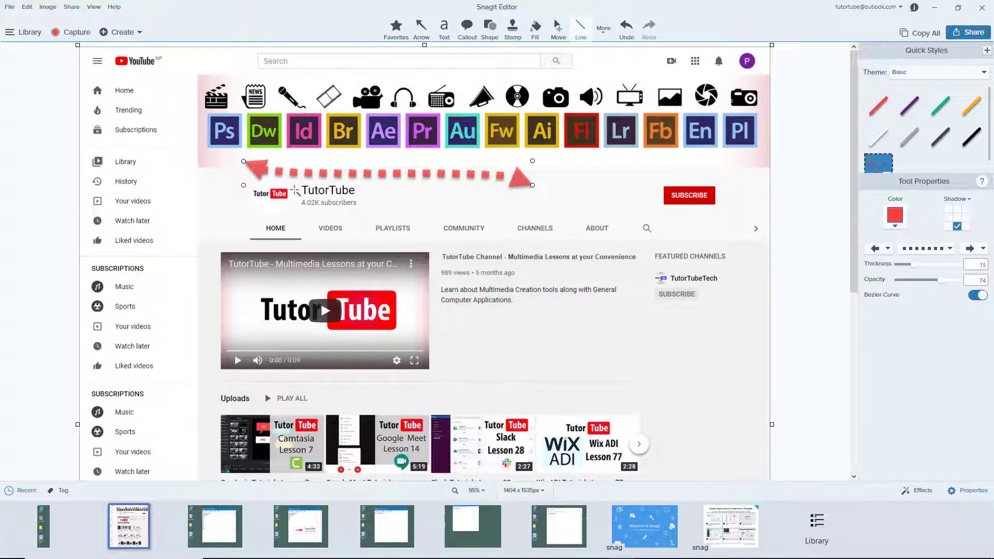
drag(244, 184, 316, 349)
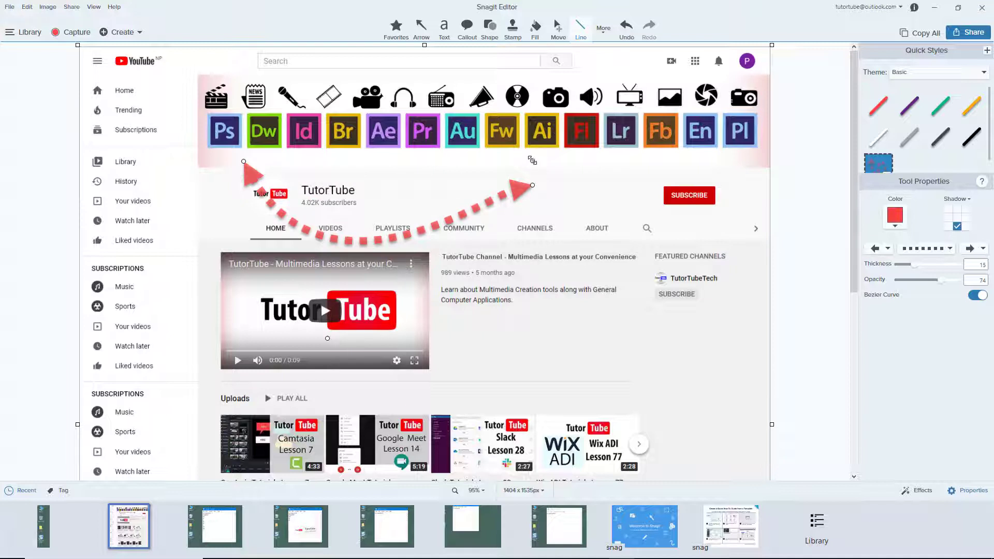
drag(533, 160, 488, 111)
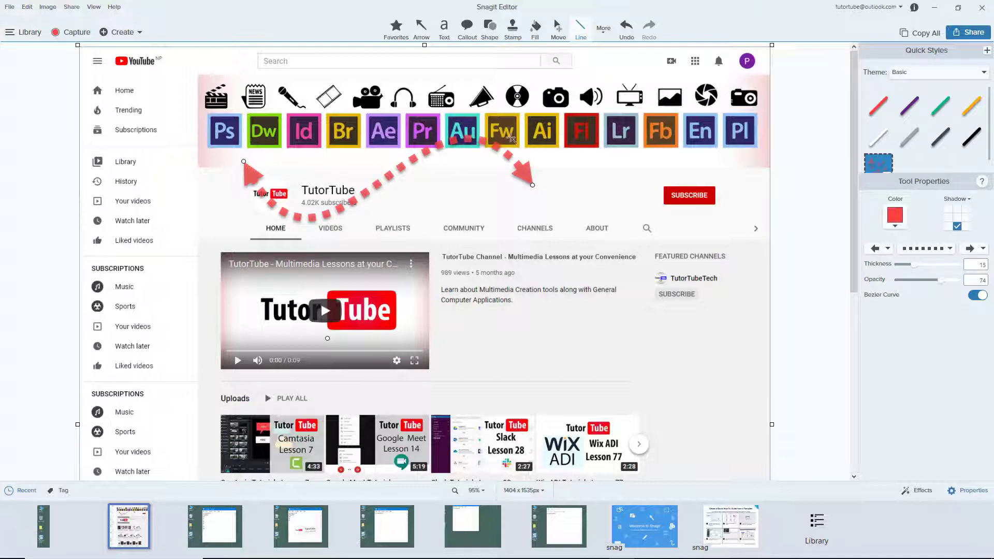
Delete the curved arrow and draw a red freehand circle around SUBSCRIBE with the Pen.
key(Delete)
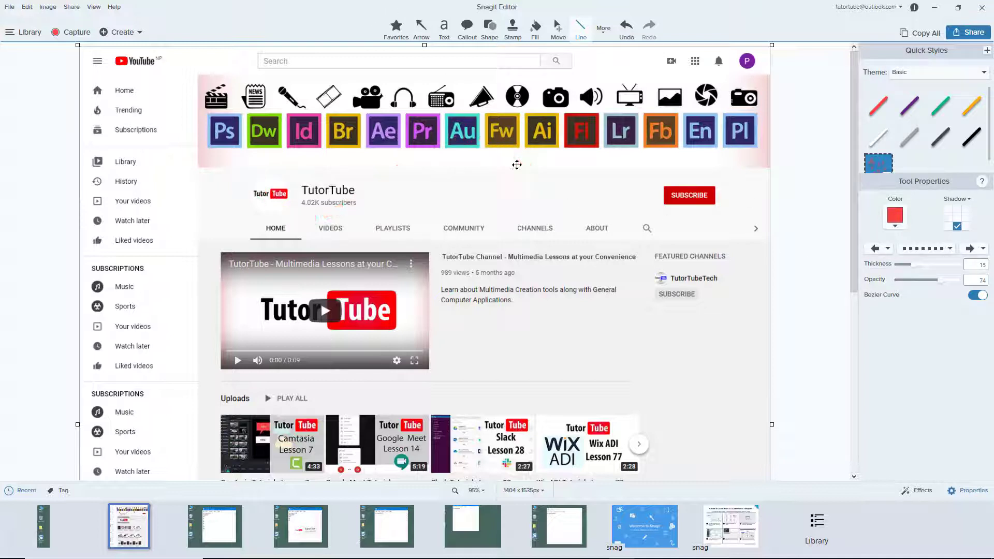
click(598, 30)
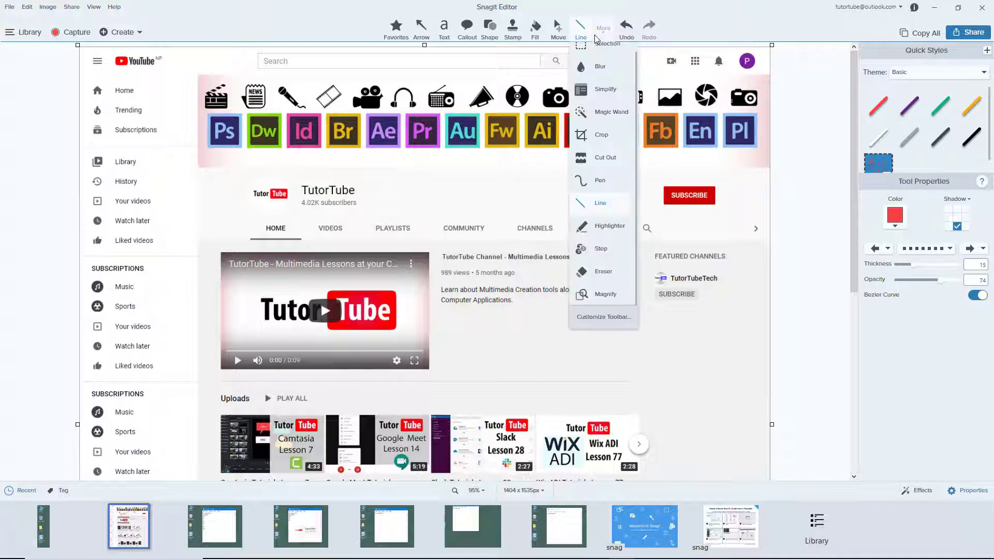
click(606, 182)
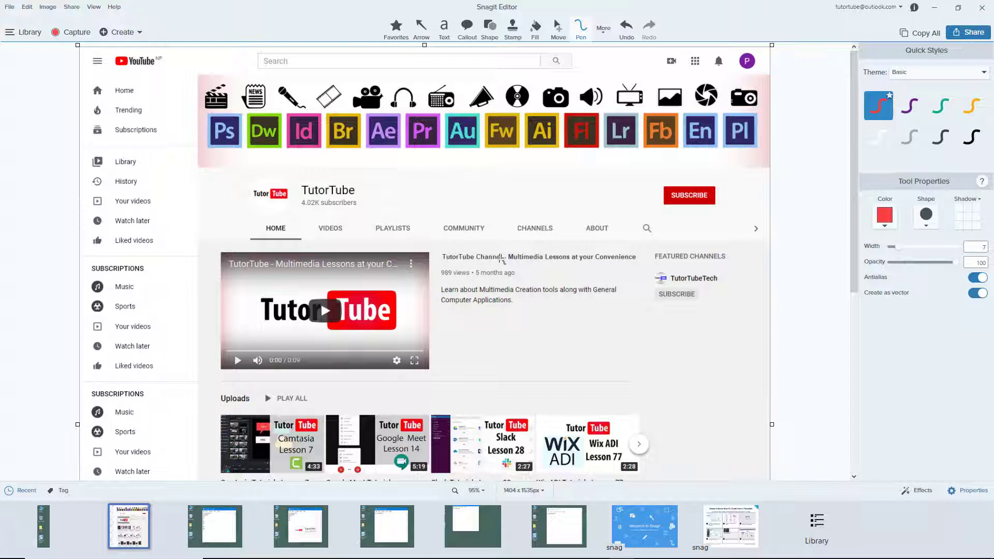
mouse_move(646, 183)
mouse_down()
mouse_move(678, 162)
mouse_move(729, 169)
mouse_move(736, 211)
mouse_move(712, 236)
mouse_move(659, 232)
mouse_move(642, 203)
mouse_move(648, 173)
mouse_up()
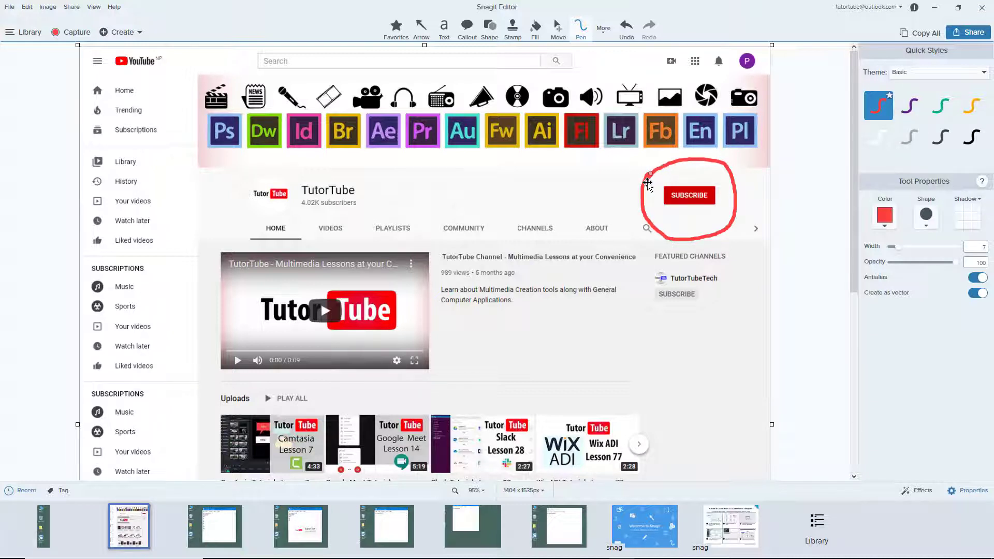
Reposition the freehand circle so it sits neatly around the SUBSCRIBE button.
drag(648, 183, 642, 190)
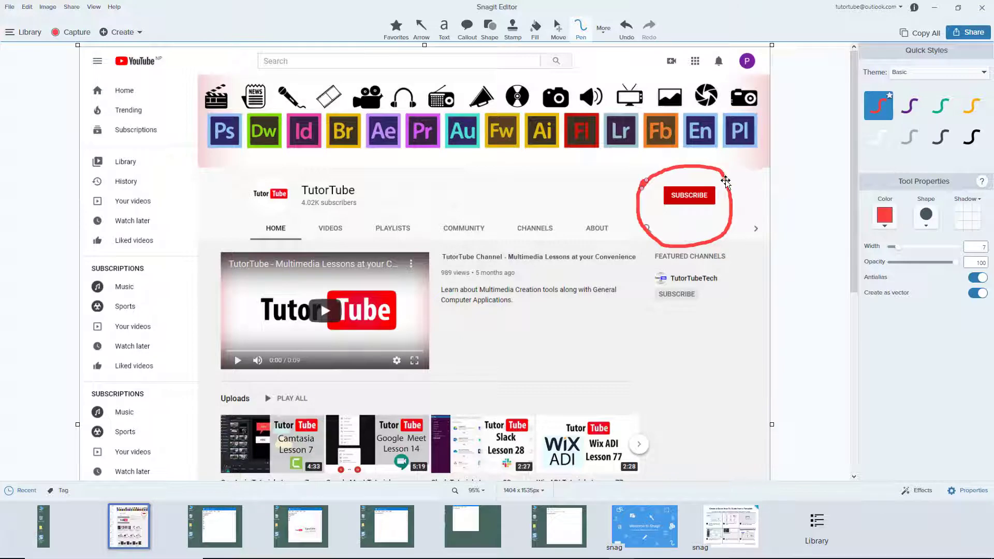
drag(647, 180, 650, 184)
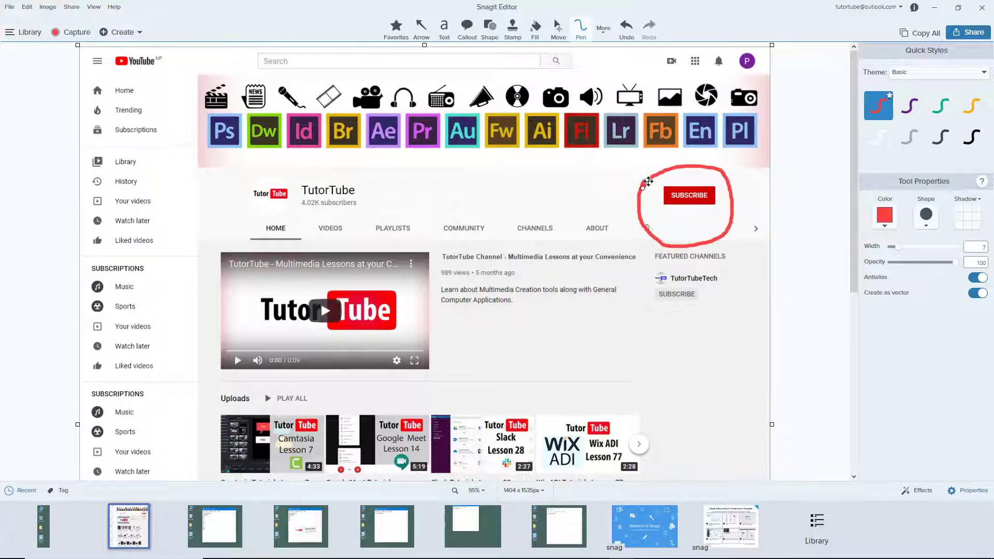
drag(727, 193, 733, 189)
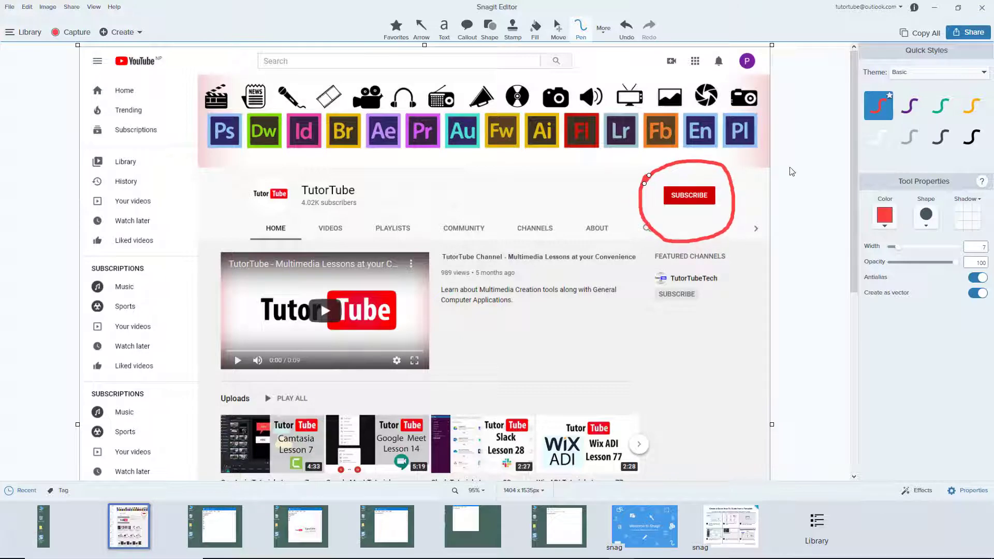
Recolour the Subscribe circle green and set the pen tip shape to a vertical line.
click(911, 109)
click(942, 108)
click(875, 111)
click(885, 223)
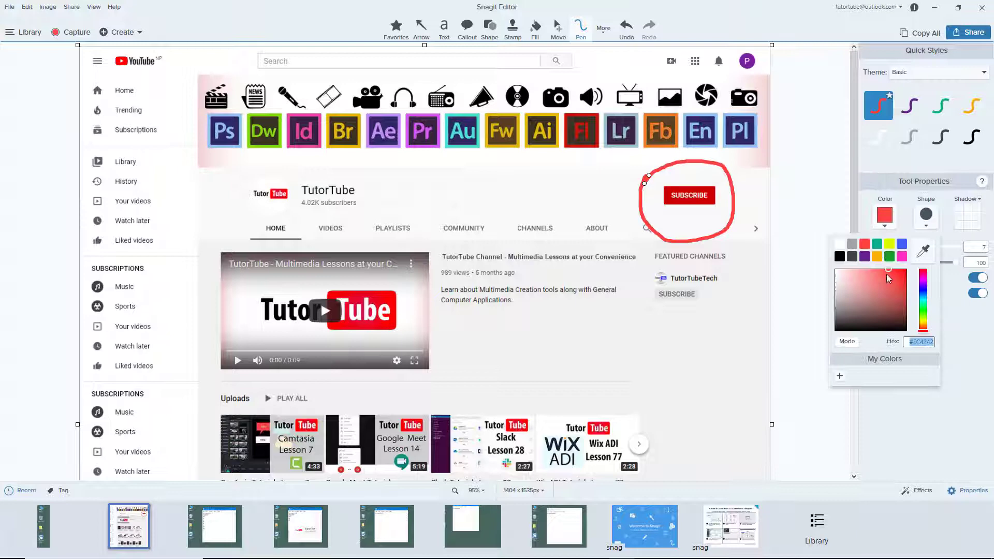
click(891, 258)
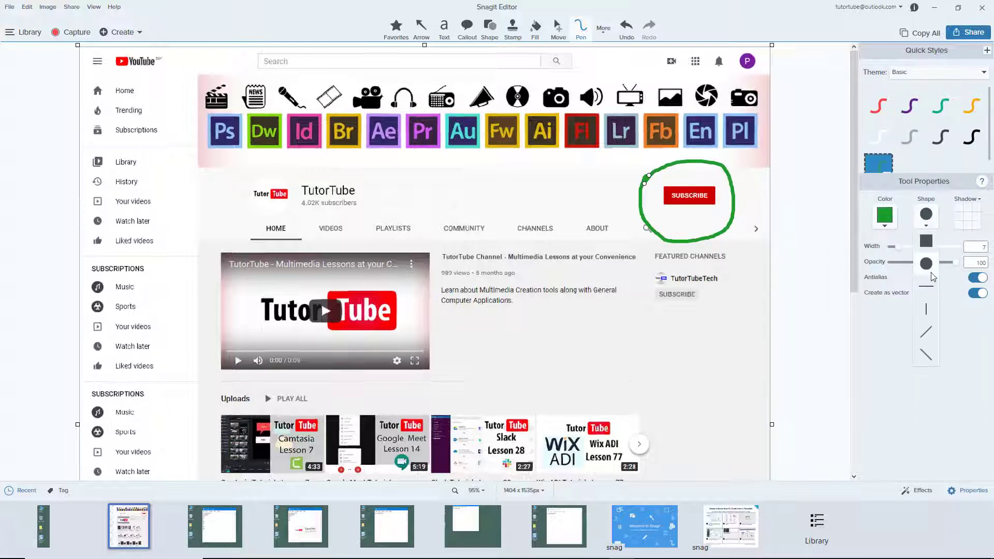
click(927, 220)
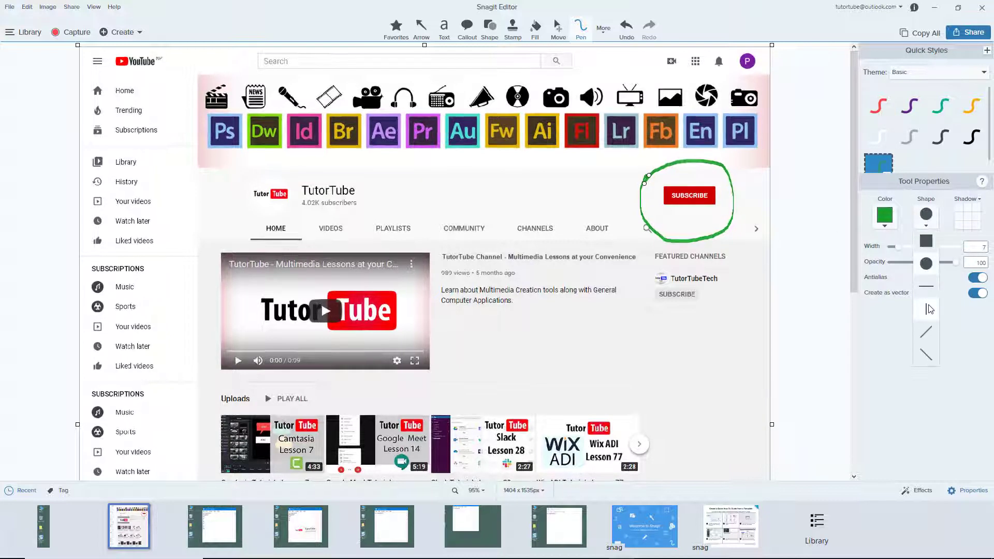
click(927, 309)
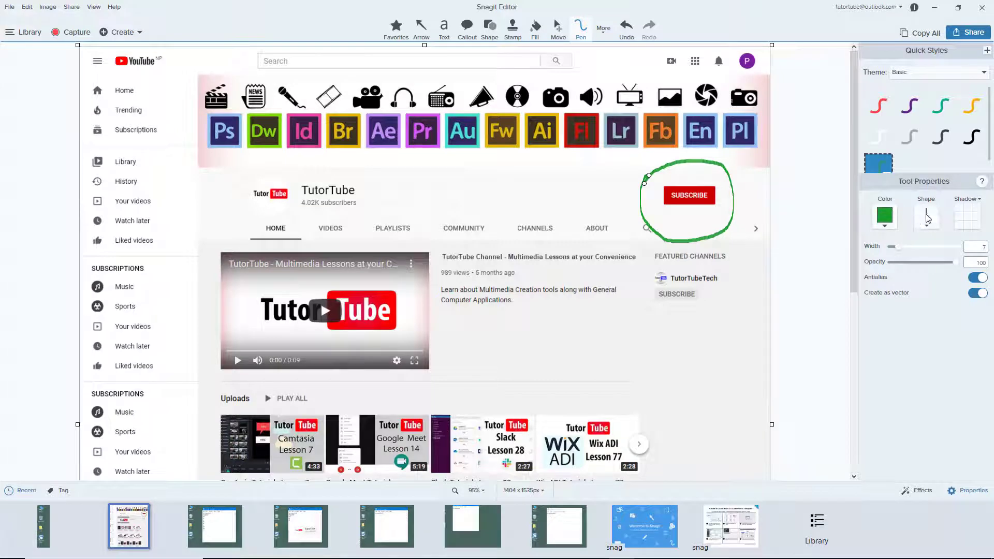
Try the square, round and flat tips, settling on the slanted-line pen tip.
click(927, 220)
click(926, 243)
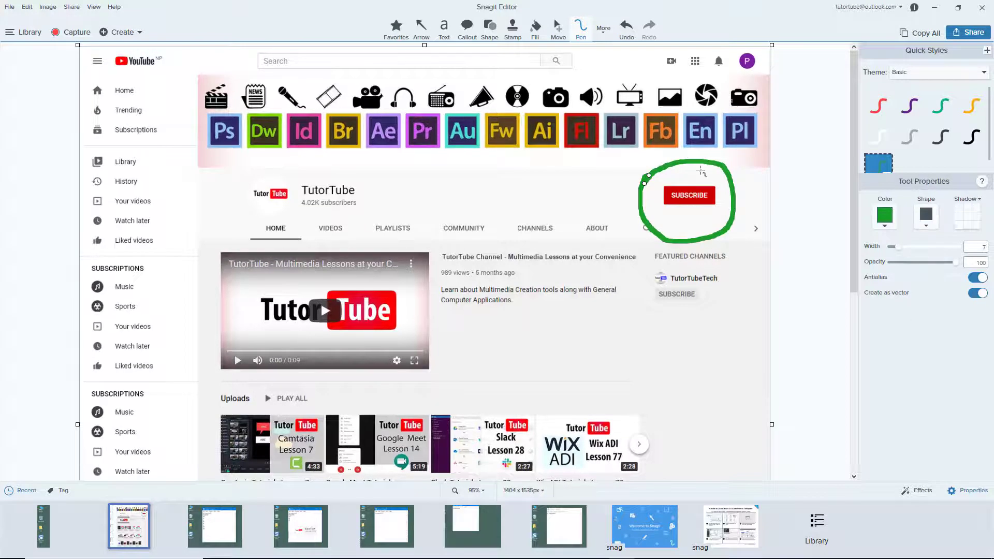
click(927, 220)
click(932, 269)
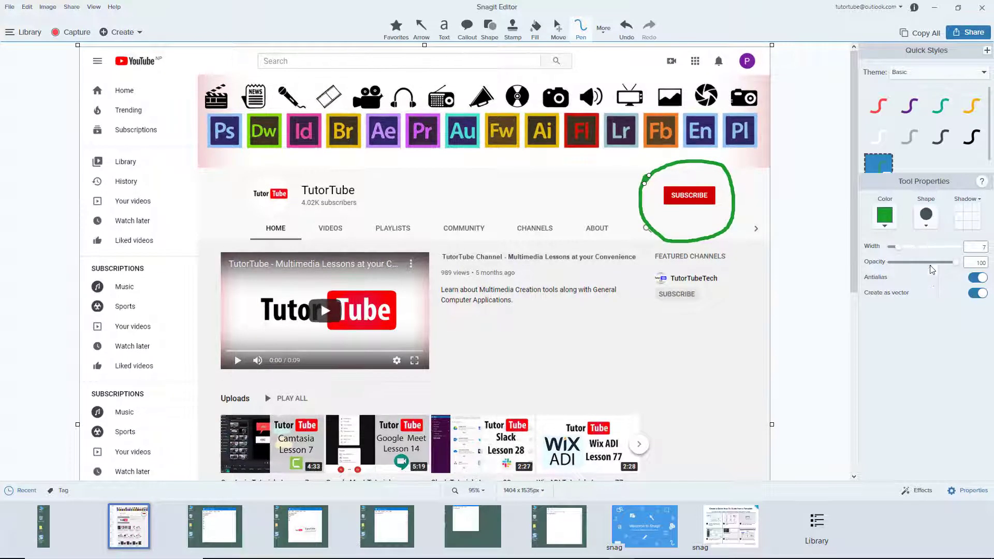
click(927, 222)
click(930, 288)
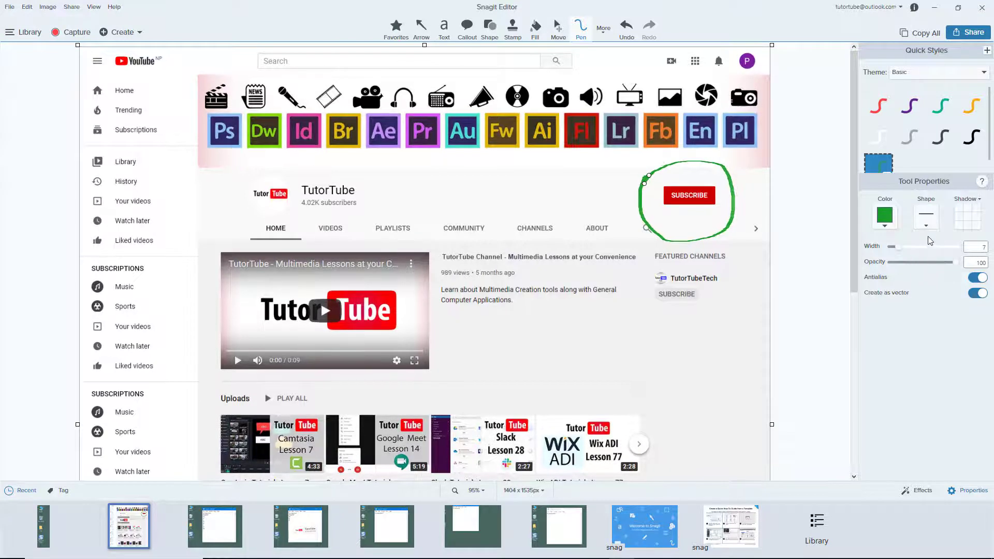
click(927, 221)
click(924, 337)
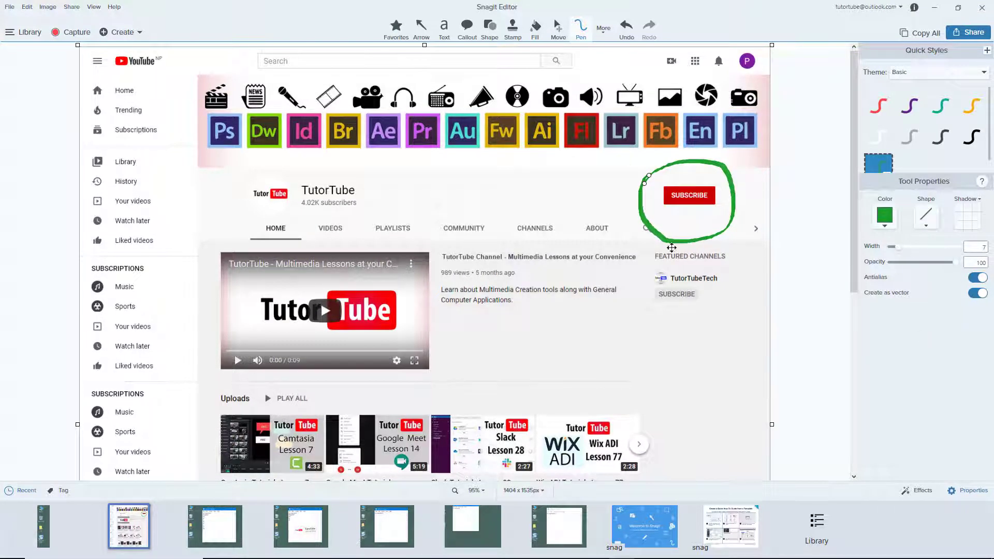
Add a red shadow (#BE2525) to the green circle with opacity 96.
click(976, 226)
click(977, 227)
click(978, 231)
click(967, 199)
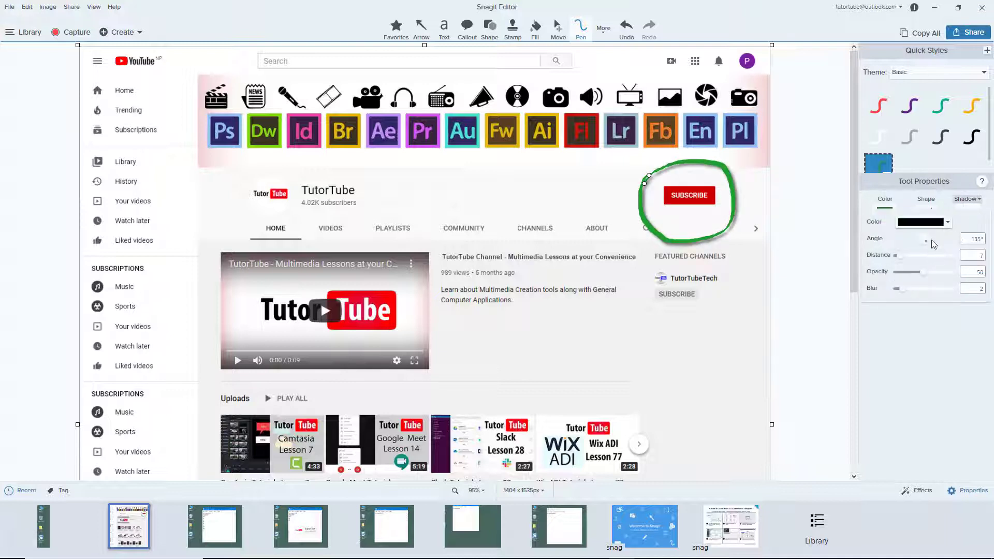
click(948, 223)
click(933, 284)
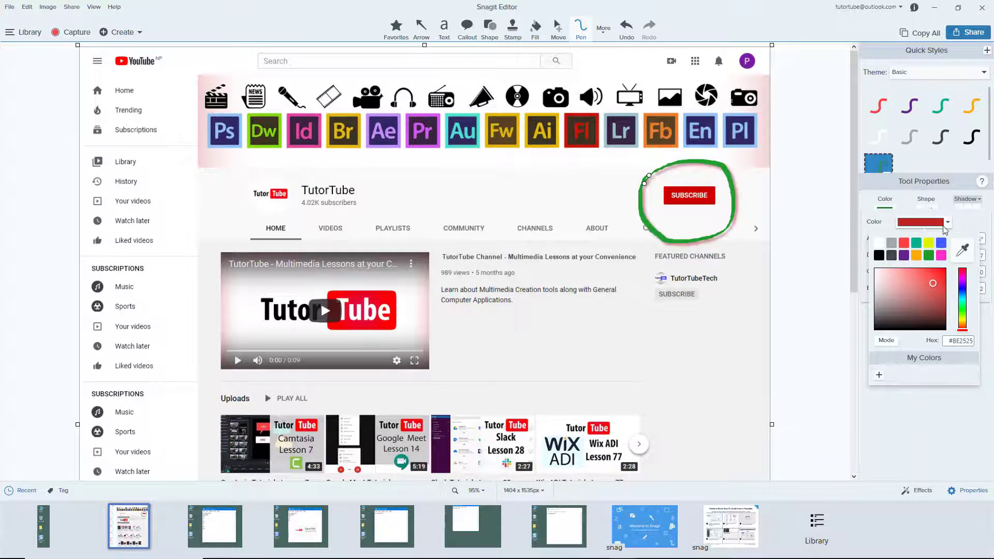
click(966, 222)
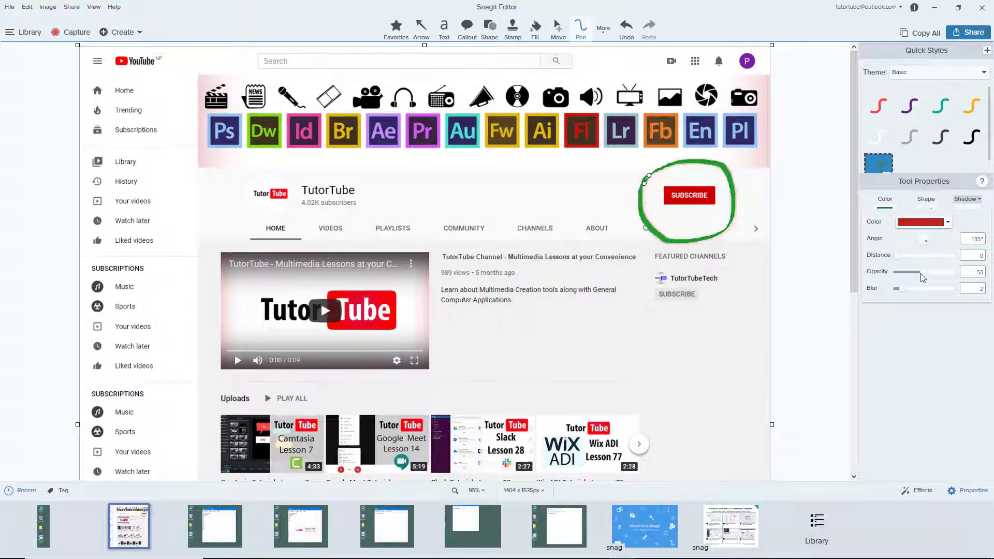
drag(905, 272, 949, 272)
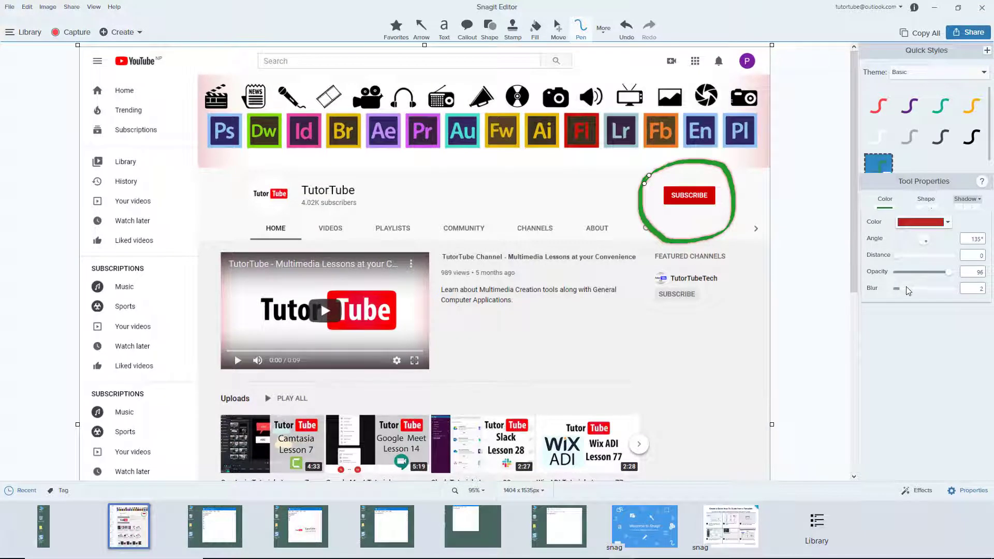
click(925, 325)
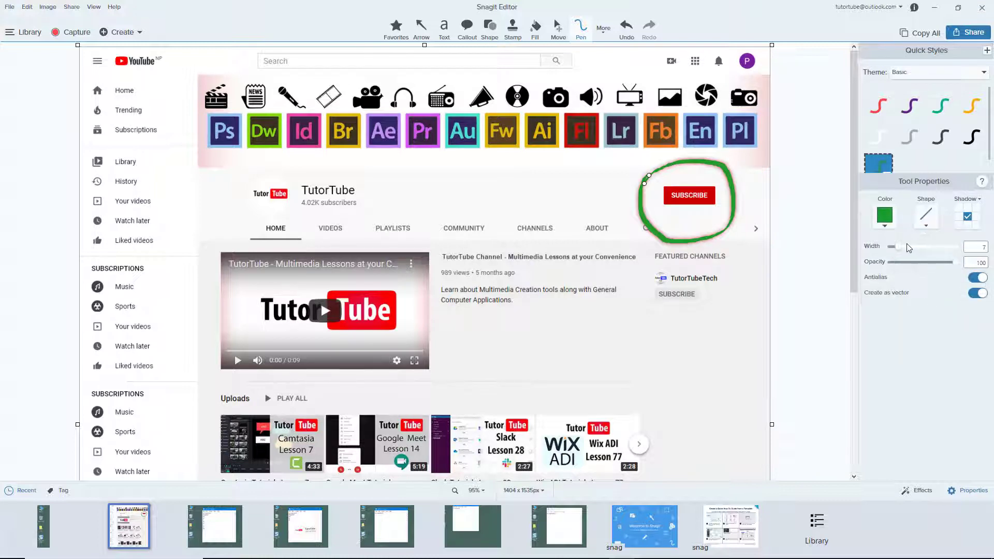
Thicken the circle's stroke to width 11 and toggle antialiasing off and back on.
drag(903, 250, 960, 265)
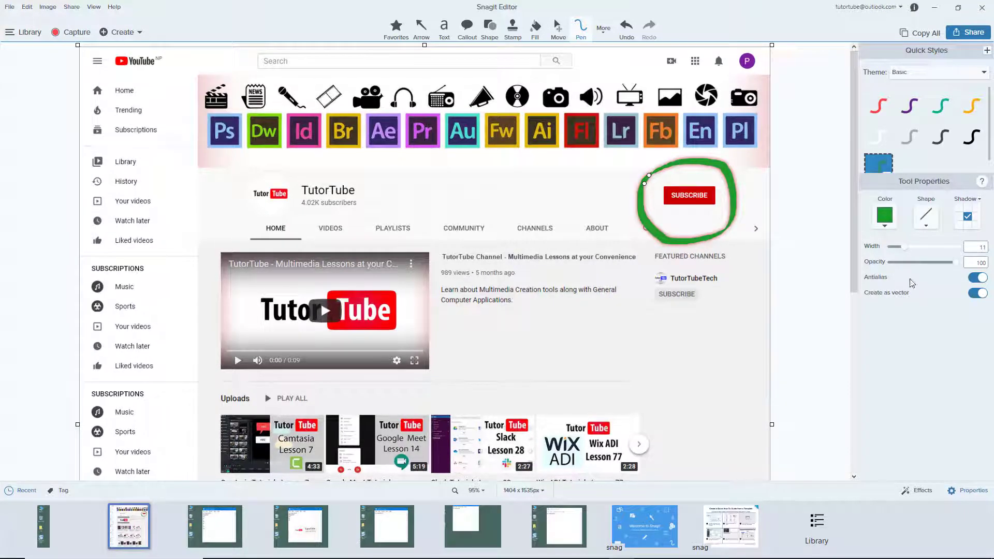
click(977, 280)
click(977, 279)
scroll(705, 159, up, 6)
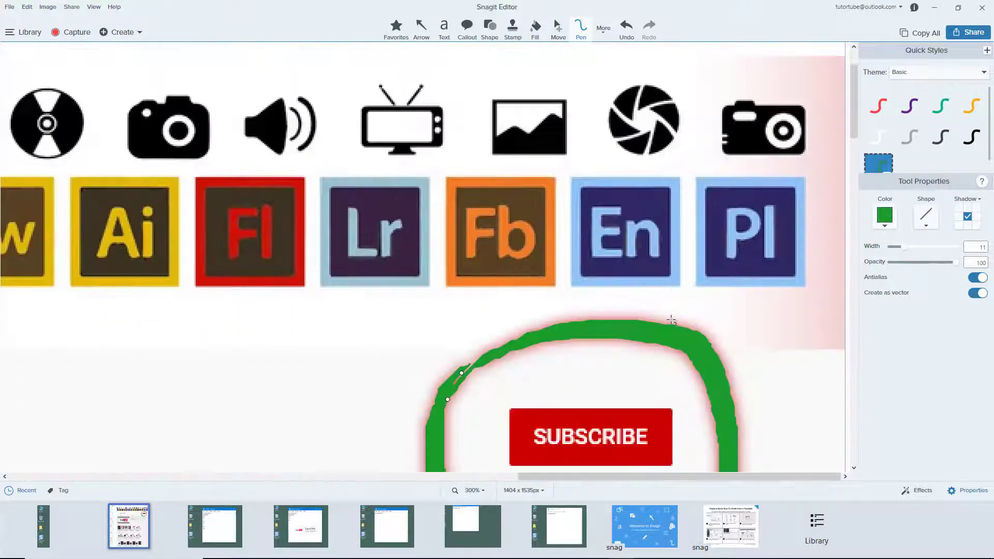
scroll(510, 380, up, 2)
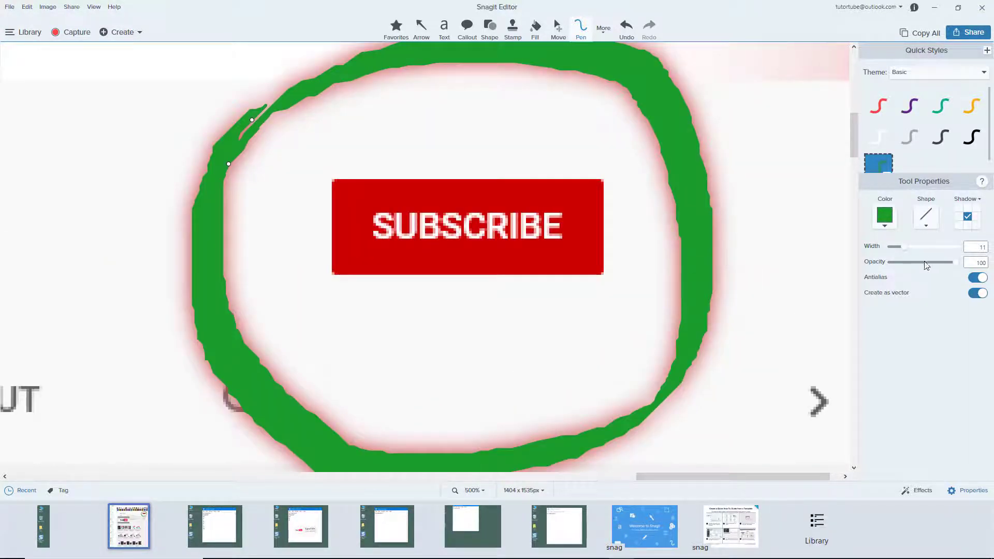
Compare antialiasing and Create as vector off and on, leaving both enabled.
click(979, 280)
click(981, 281)
click(977, 294)
click(978, 294)
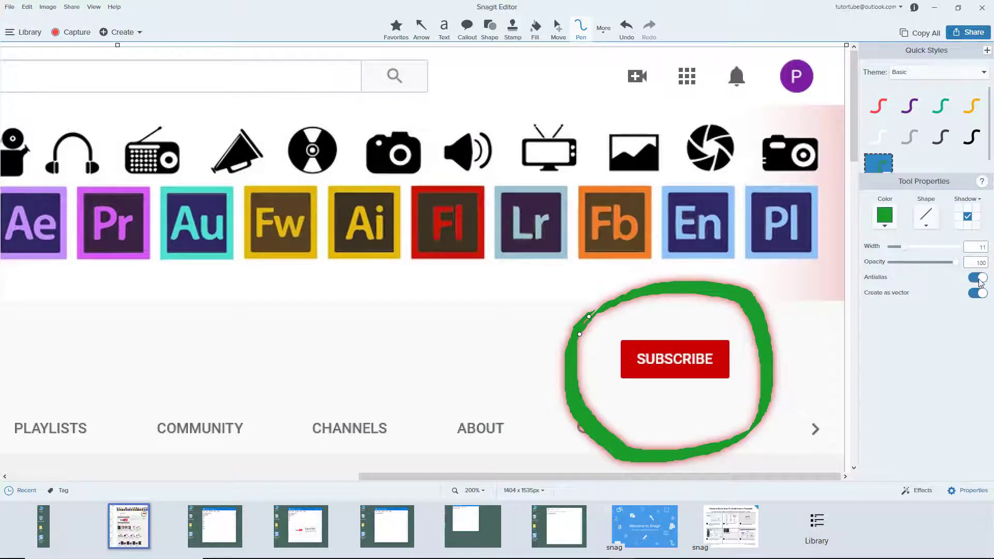
scroll(691, 290, down, 3)
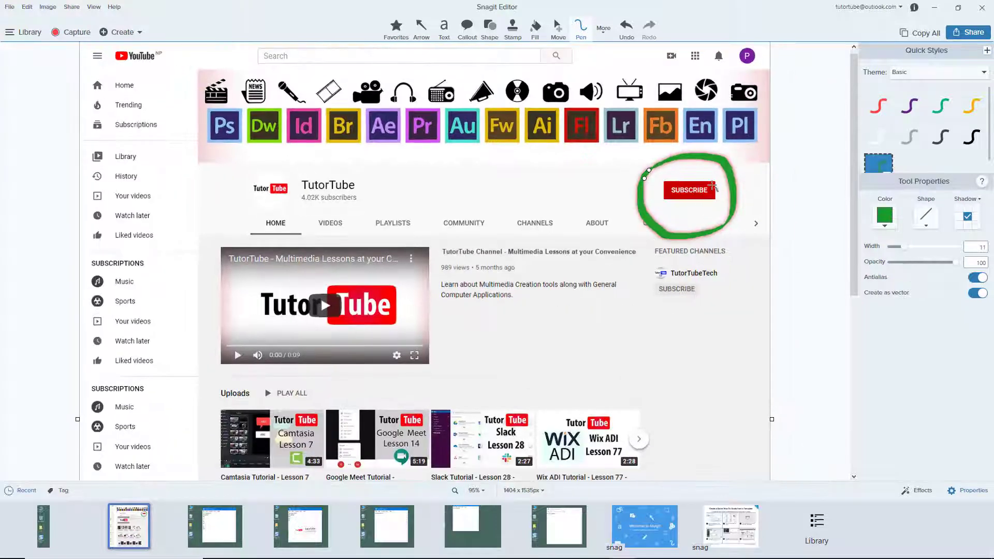
click(978, 278)
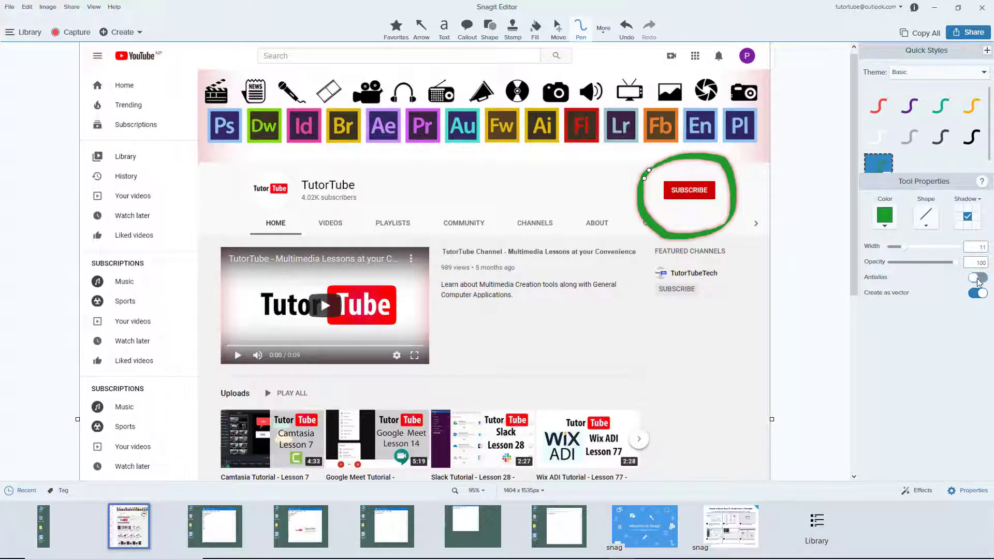
click(978, 278)
click(973, 280)
click(976, 280)
click(980, 293)
click(979, 293)
scroll(712, 176, up, 8)
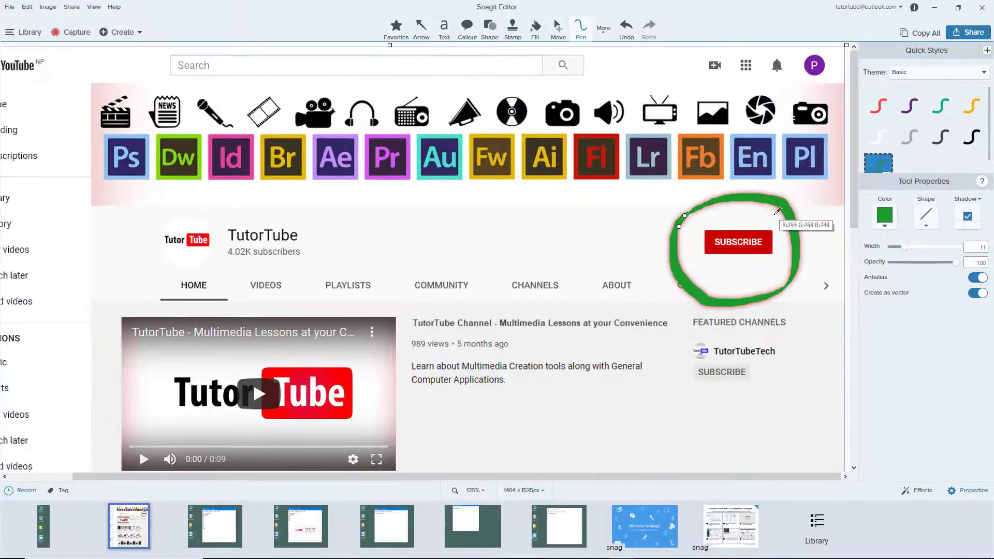
scroll(600, 383, up, 10)
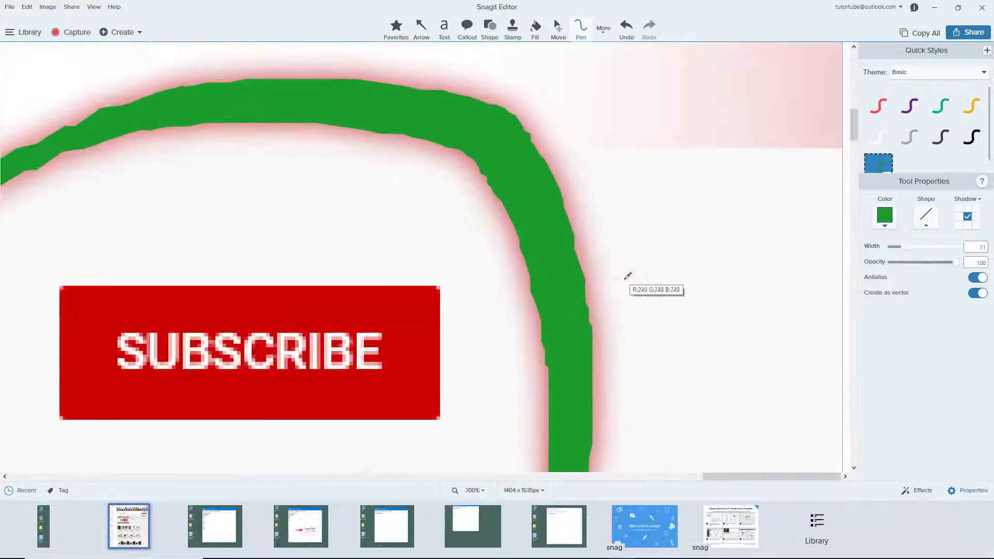
scroll(698, 281, down, 15)
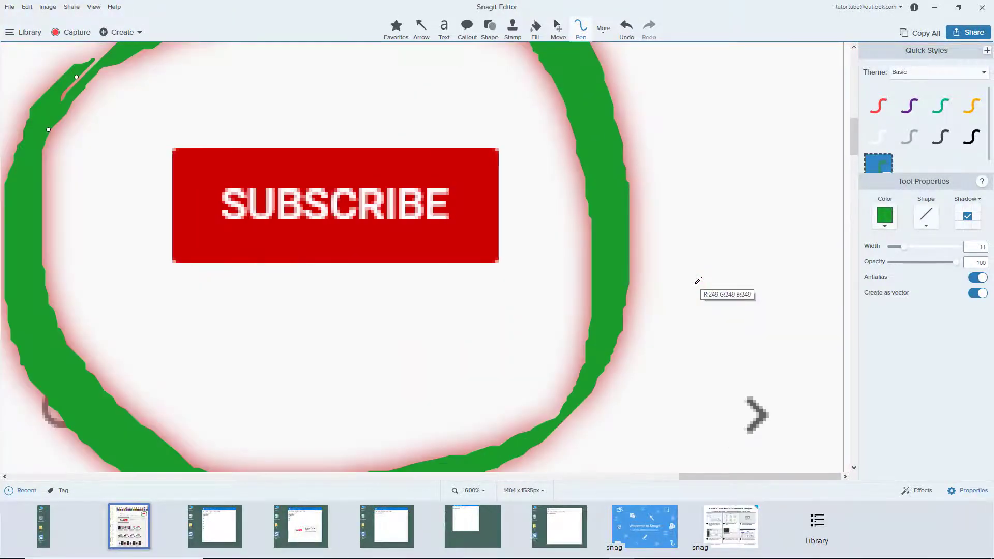
scroll(636, 257, up, 1)
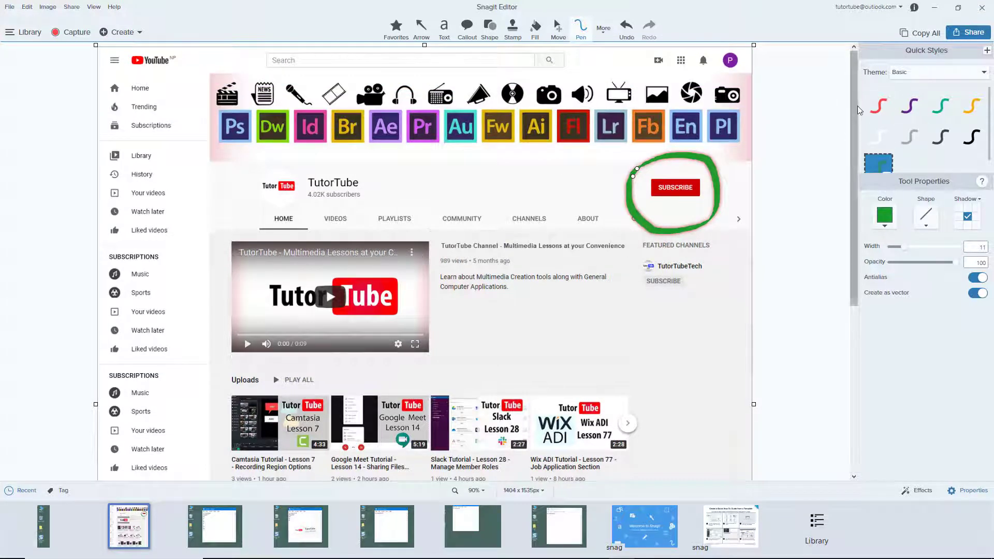
Apply the red pen style to the circle, then draw three red ticks and a loop around Watch later.
click(879, 106)
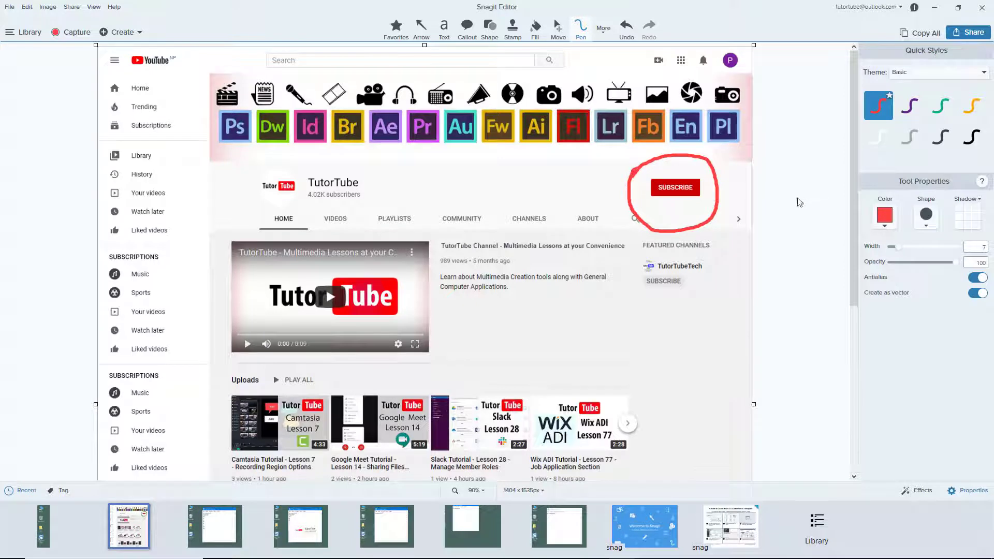
mouse_move(470, 328)
mouse_down()
mouse_move(472, 340)
mouse_move(545, 302)
mouse_up()
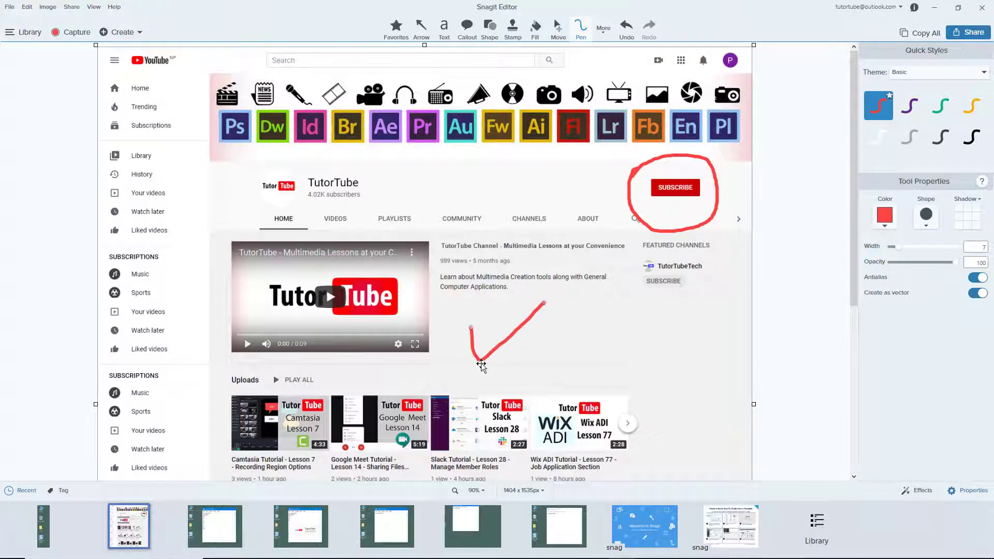
drag(295, 178, 426, 162)
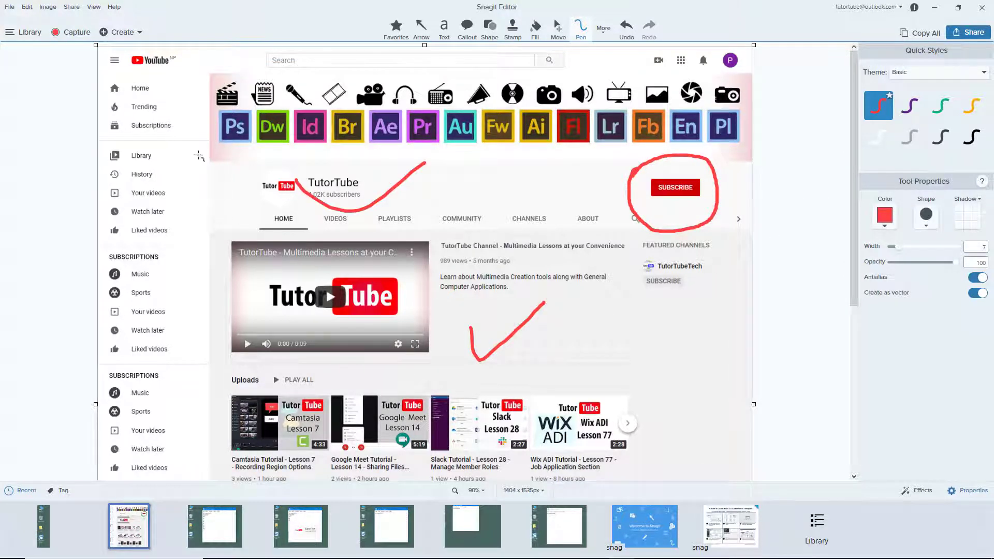
drag(199, 145, 421, 58)
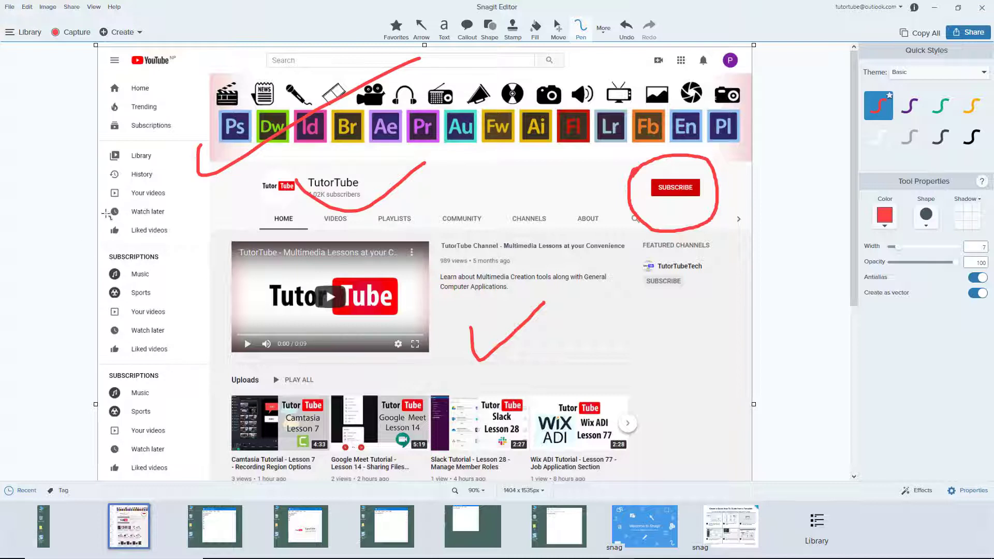
mouse_move(107, 214)
mouse_down()
mouse_move(100, 233)
mouse_move(101, 207)
mouse_up()
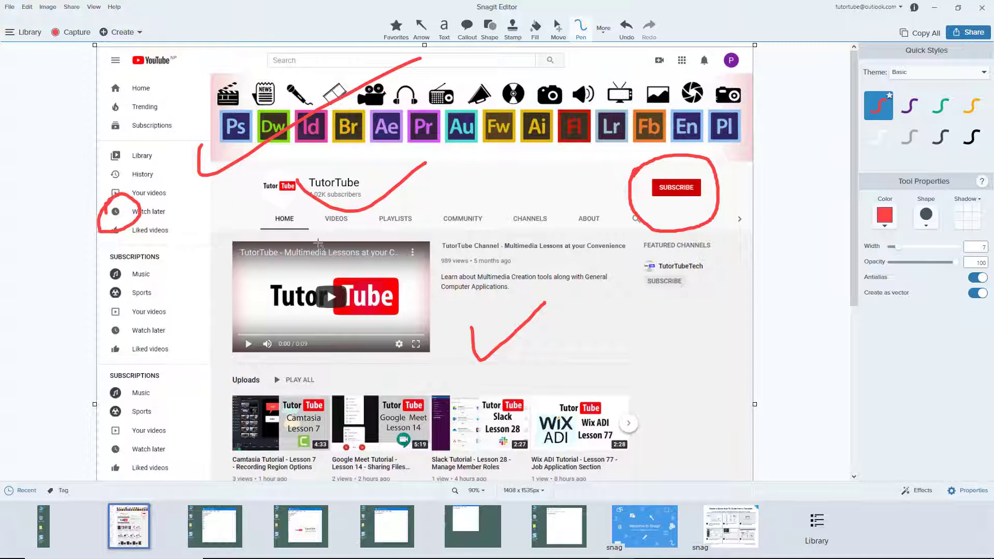